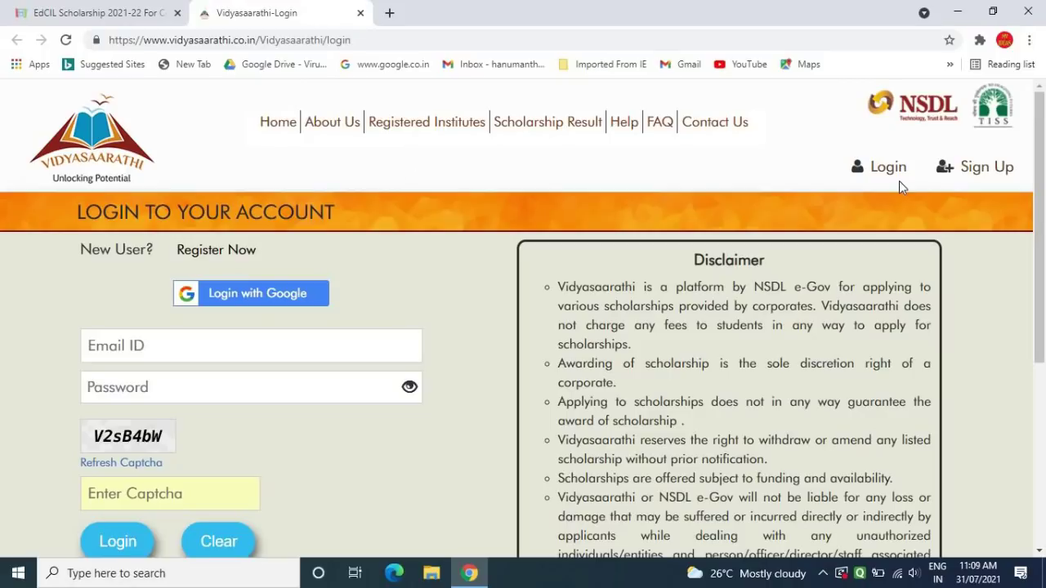
- Open the new-user registration form from the login page and go through its fields and instructions
{"action": "left_click_drag", "start_coordinate": [1043, 215], "coordinate": [1043, 246]}
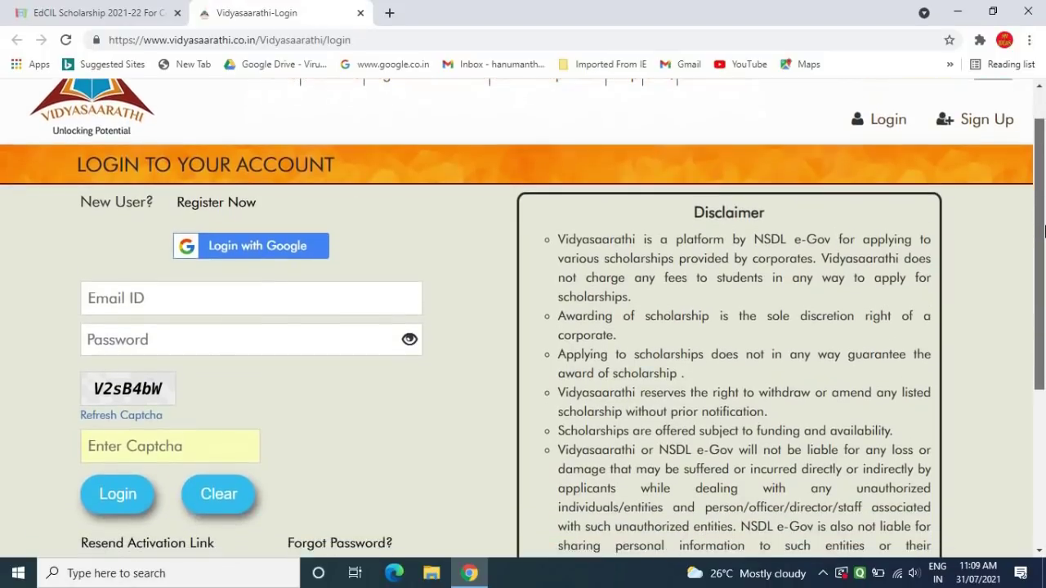
{"action": "left_click", "coordinate": [229, 202]}
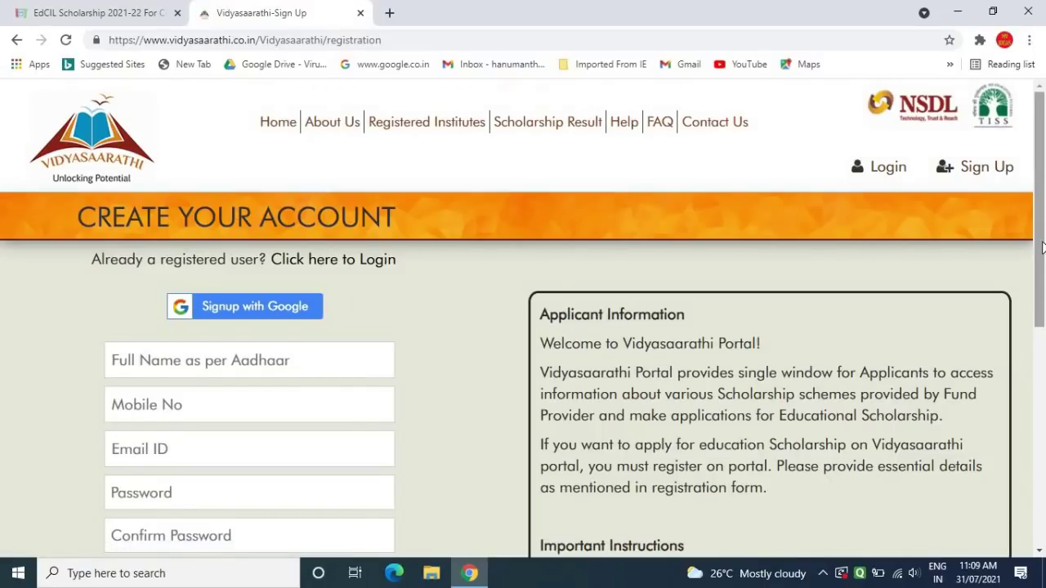
{"action": "left_click_drag", "start_coordinate": [1041, 248], "coordinate": [1041, 298]}
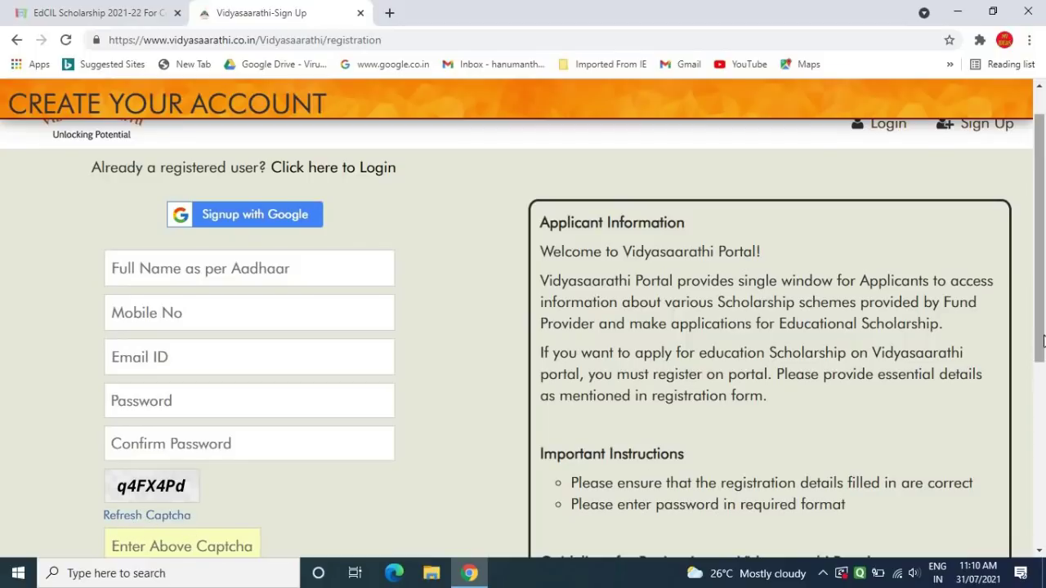
{"action": "left_click_drag", "start_coordinate": [1043, 339], "coordinate": [1042, 400]}
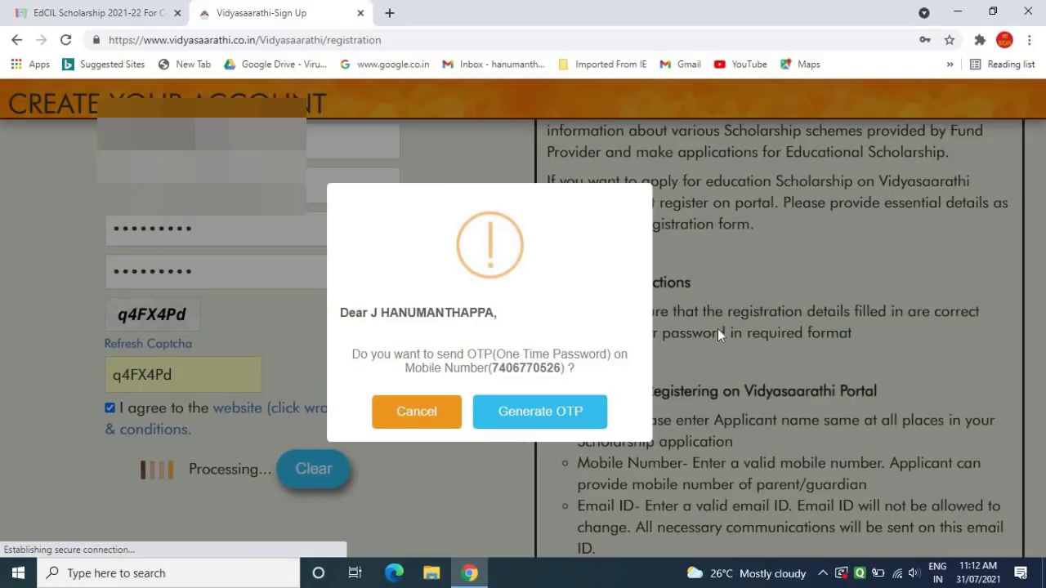
- Request the registration OTP on the entered mobile number and refuse to let the browser save the account password
{"action": "left_click", "coordinate": [571, 429]}
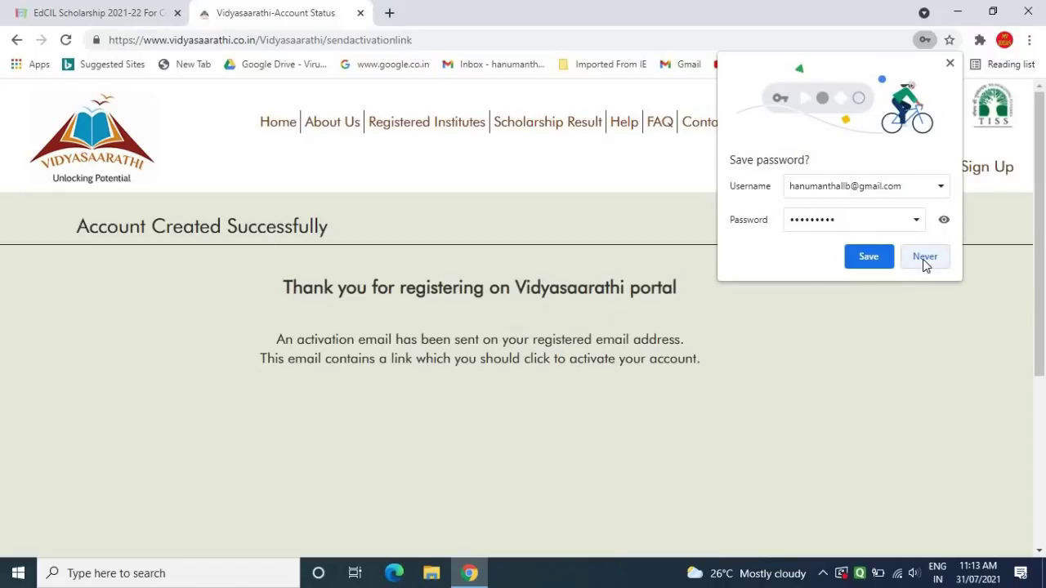
{"action": "left_click", "coordinate": [924, 256]}
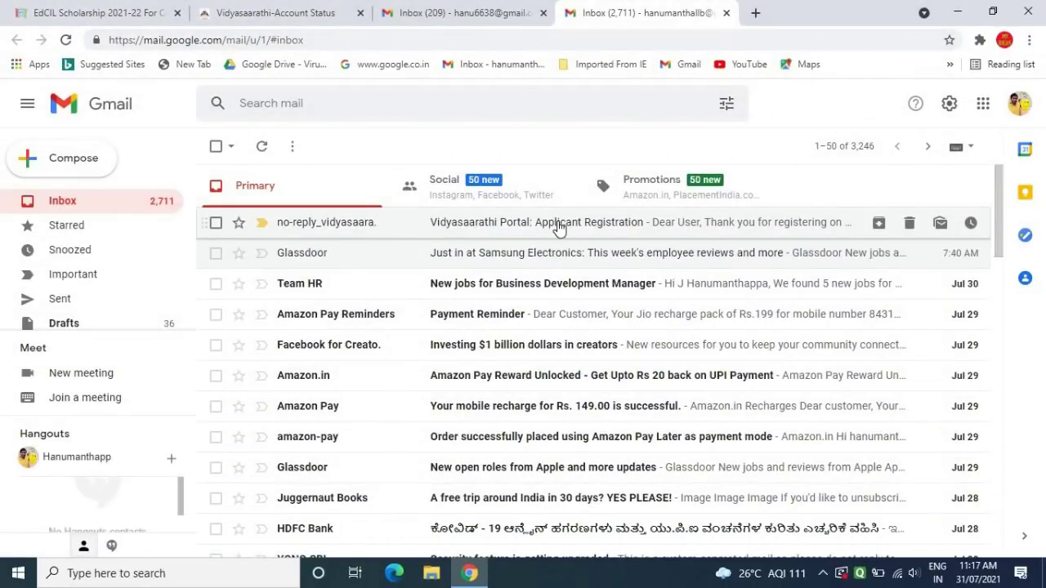
- Activate the account through the link in the Vidyasaarathi Applicant Registration email and continue to the portal's login page
{"action": "left_click", "coordinate": [558, 228]}
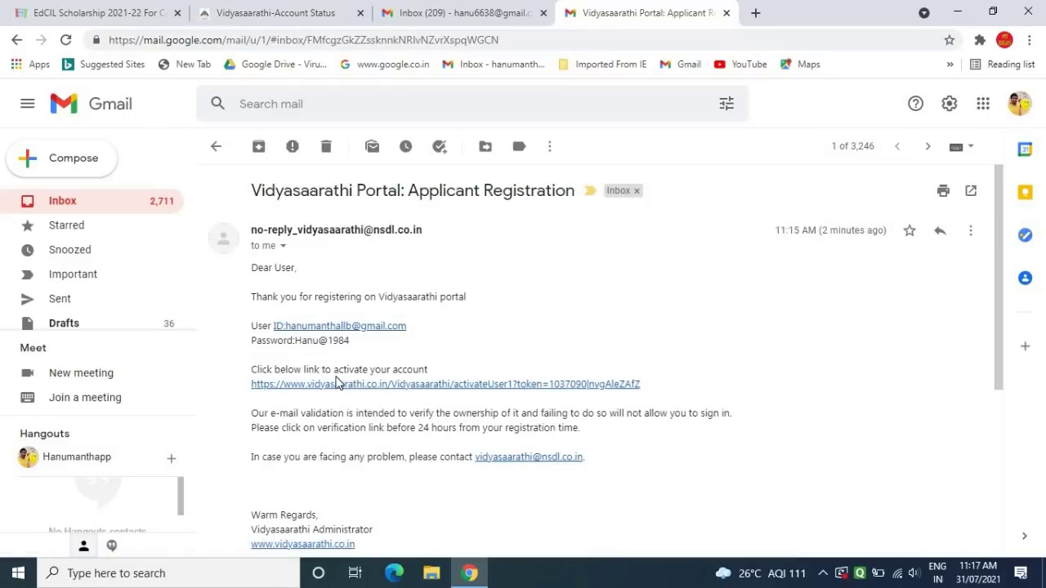
{"action": "left_click", "coordinate": [478, 385]}
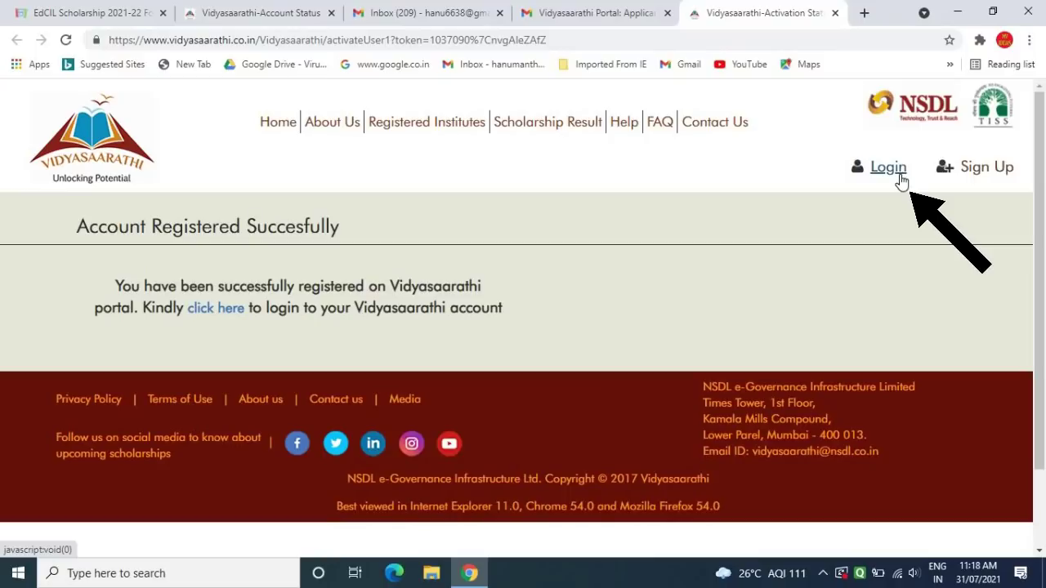
{"action": "left_click", "coordinate": [216, 314]}
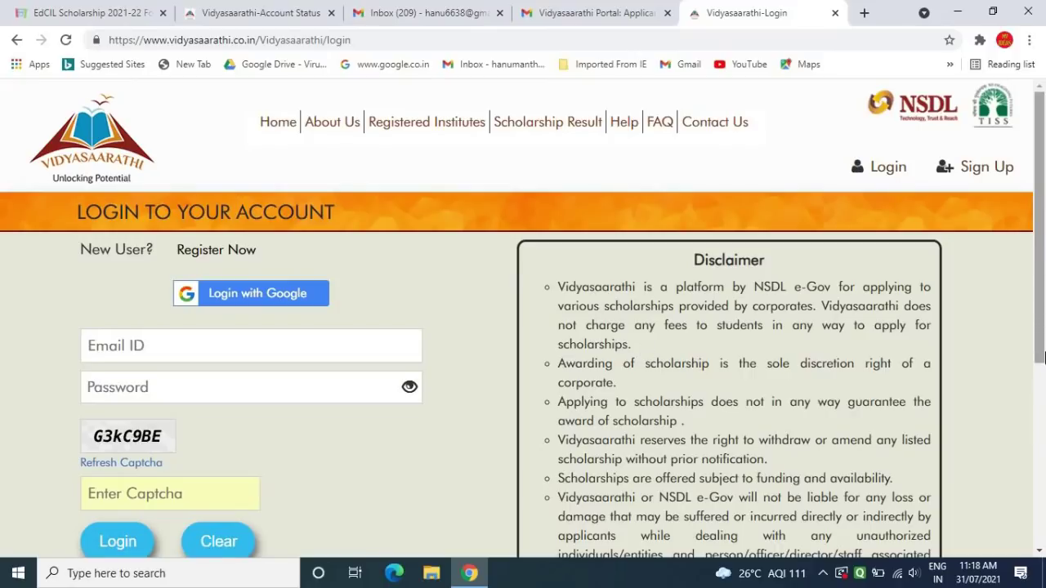
{"action": "left_click_drag", "start_coordinate": [1041, 353], "coordinate": [1042, 363]}
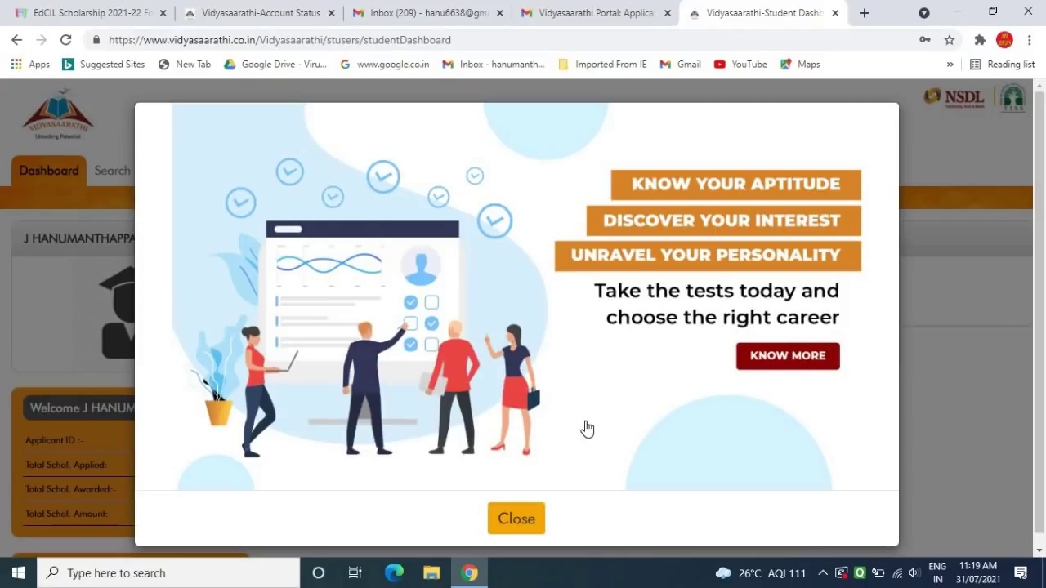
- Dismiss the career-test promotion and open the profile form from the dashboard, looking it over to the end
{"action": "left_click", "coordinate": [535, 523]}
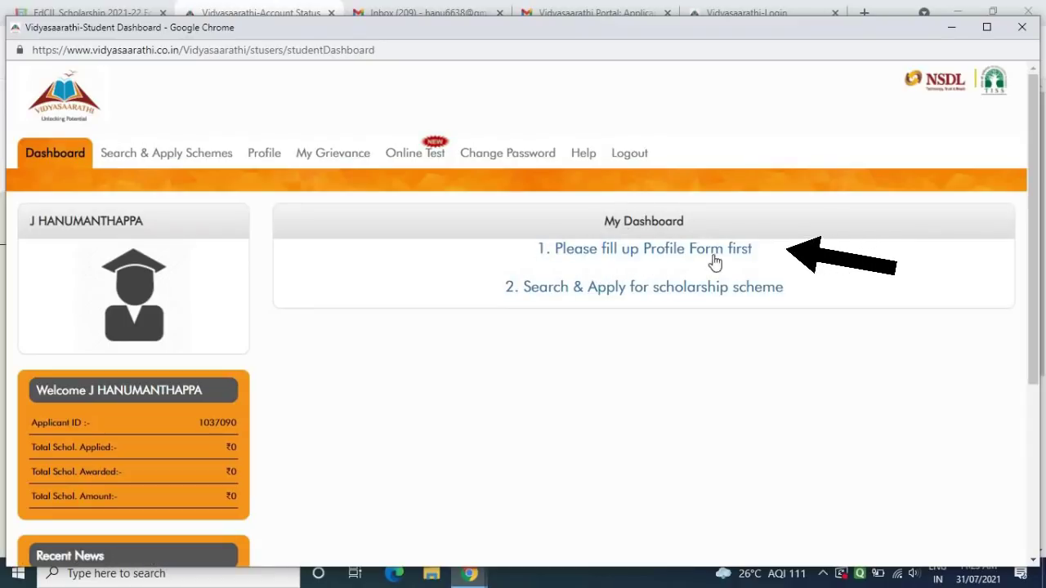
{"action": "left_click", "coordinate": [645, 263]}
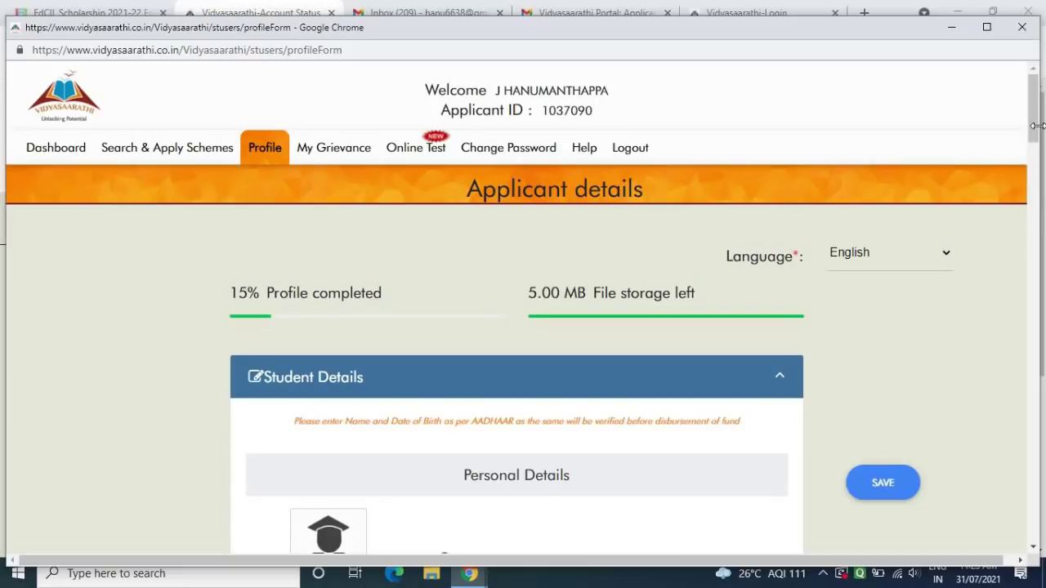
{"action": "left_click_drag", "start_coordinate": [1032, 125], "coordinate": [1030, 262]}
{"action": "scroll", "coordinate": [1026, 352], "scroll_direction": "down", "scroll_amount": 12}
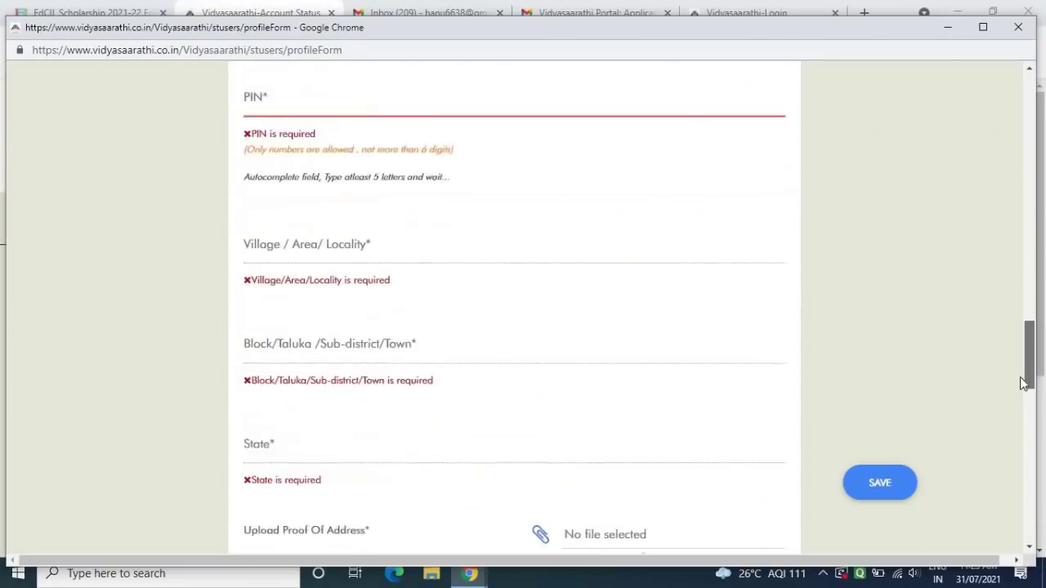
{"action": "left_click_drag", "start_coordinate": [1021, 481], "coordinate": [1022, 544]}
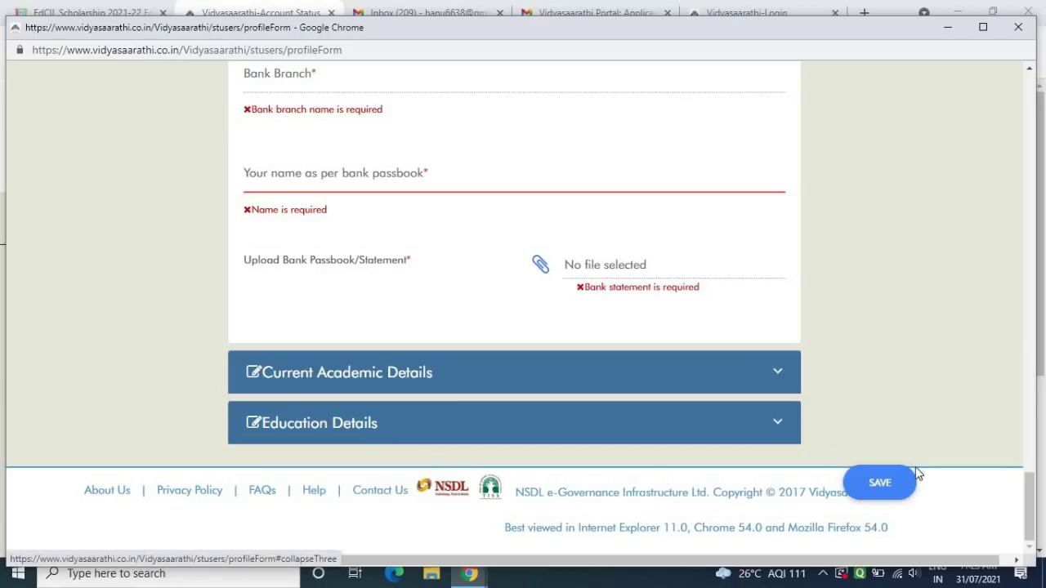
{"action": "left_click_drag", "start_coordinate": [1030, 482], "coordinate": [1030, 172]}
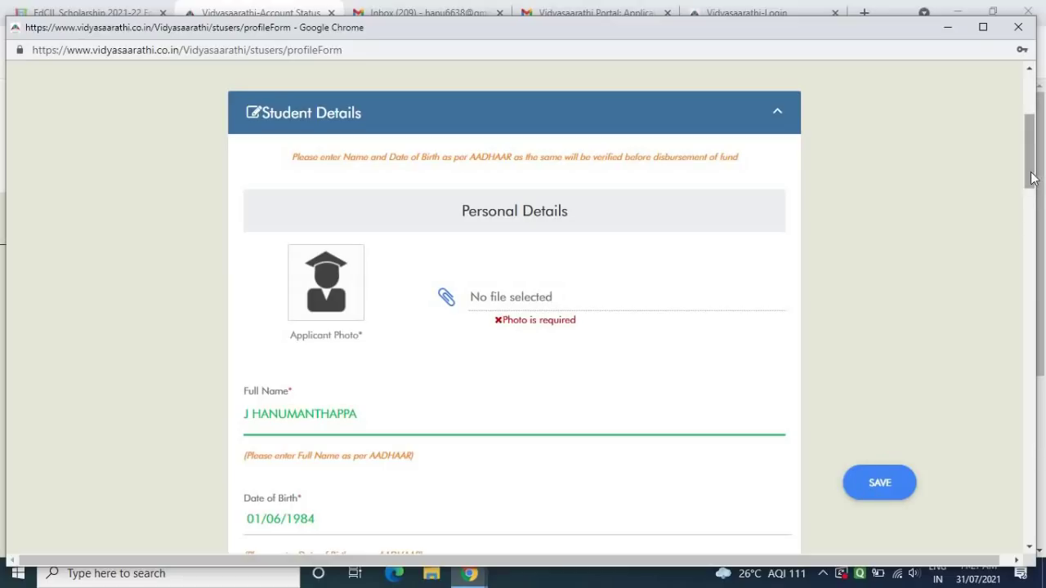
- Review the filled-in Student Details, covering personal data, category, identity and income proofs, communication address and bank details
{"action": "scroll", "coordinate": [1031, 178], "scroll_direction": "down", "scroll_amount": 5}
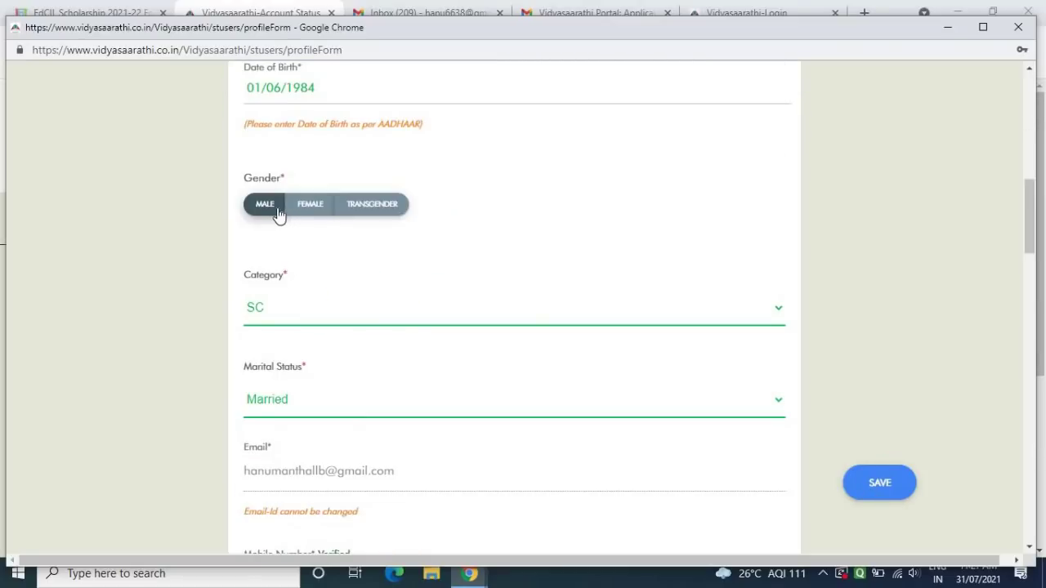
{"action": "left_click", "coordinate": [285, 320]}
{"action": "left_click", "coordinate": [112, 334]}
{"action": "left_click_drag", "start_coordinate": [1029, 241], "coordinate": [1033, 307]}
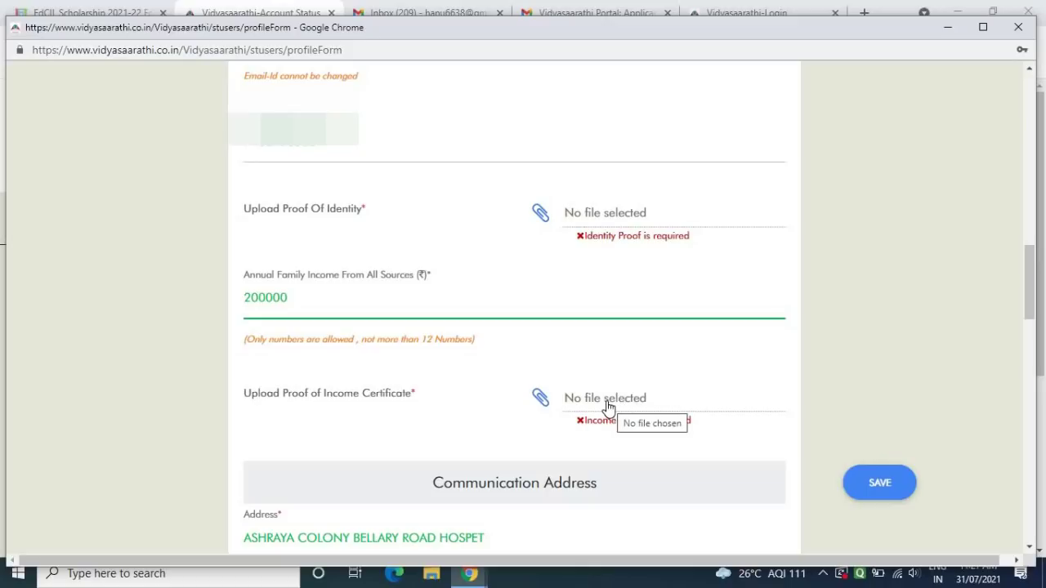
{"action": "scroll", "coordinate": [801, 277], "scroll_direction": "down", "scroll_amount": 5}
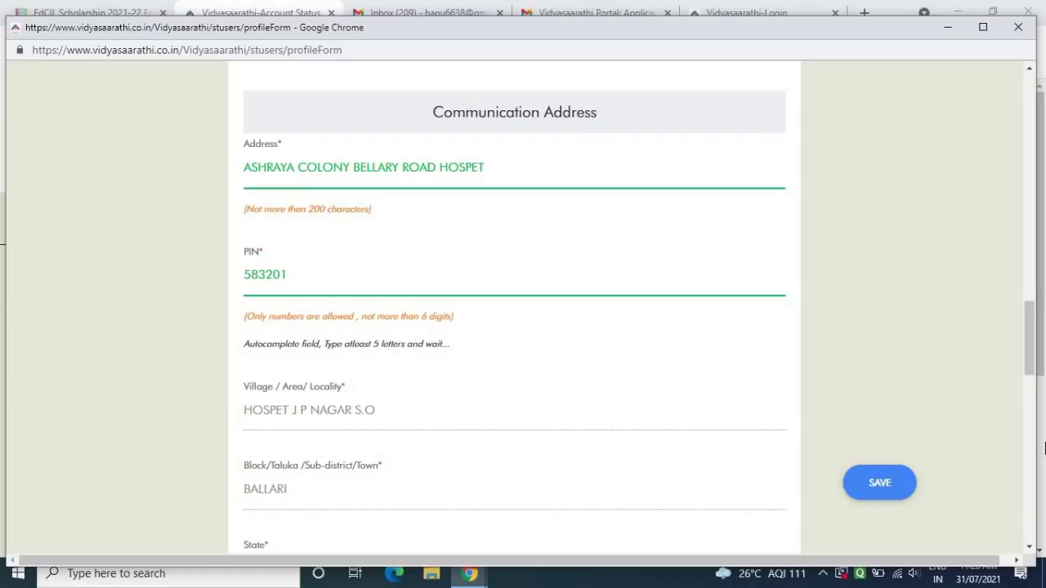
{"action": "left_click_drag", "start_coordinate": [1031, 348], "coordinate": [1030, 398]}
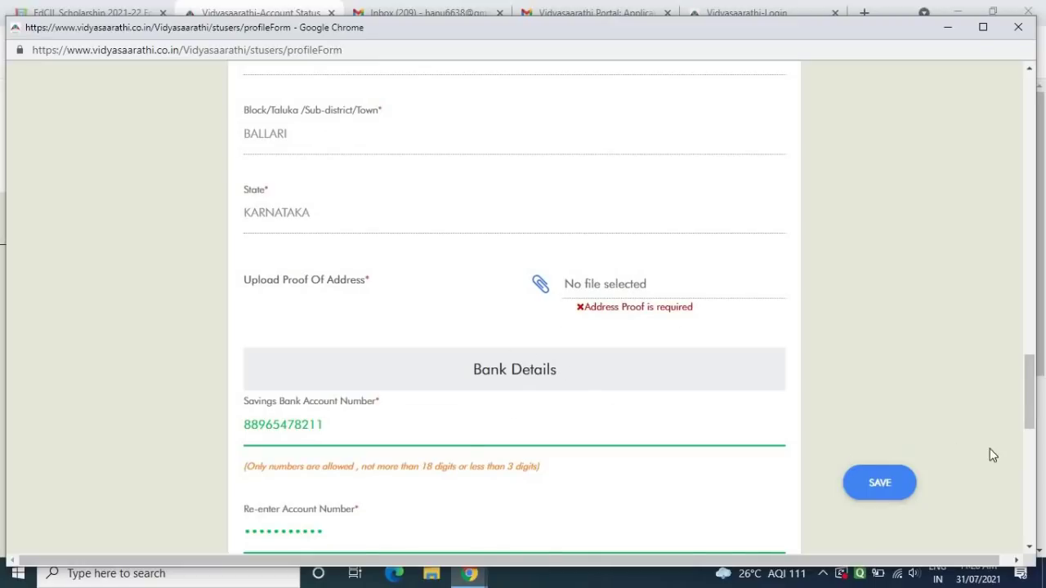
{"action": "left_click_drag", "start_coordinate": [1028, 419], "coordinate": [1031, 508]}
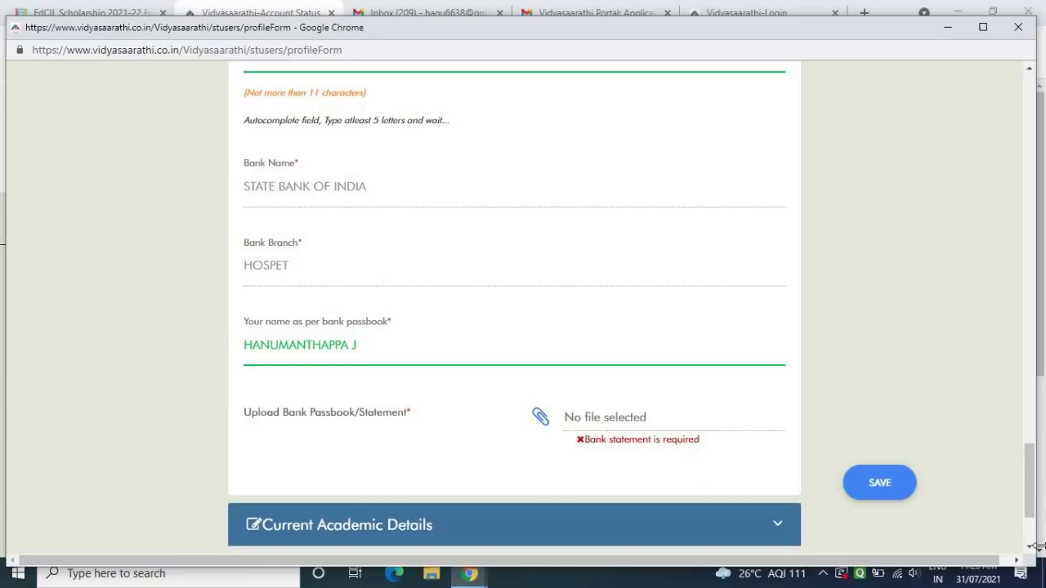
{"action": "scroll", "coordinate": [1031, 508], "scroll_direction": "down", "scroll_amount": 2}
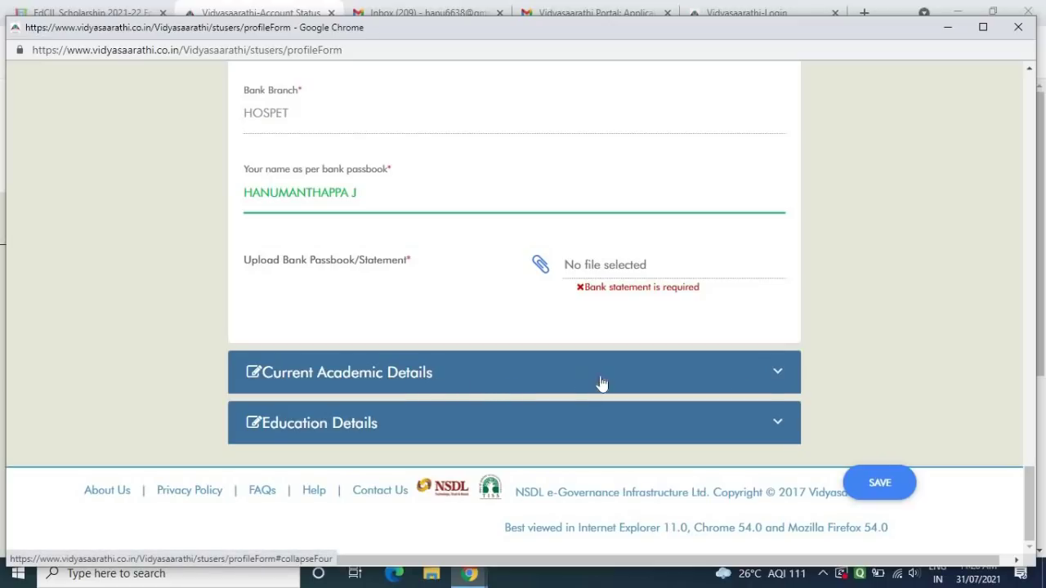
- Expand the Current Academic Details section and check the available course levels, keeping Diploma
{"action": "left_click", "coordinate": [777, 374]}
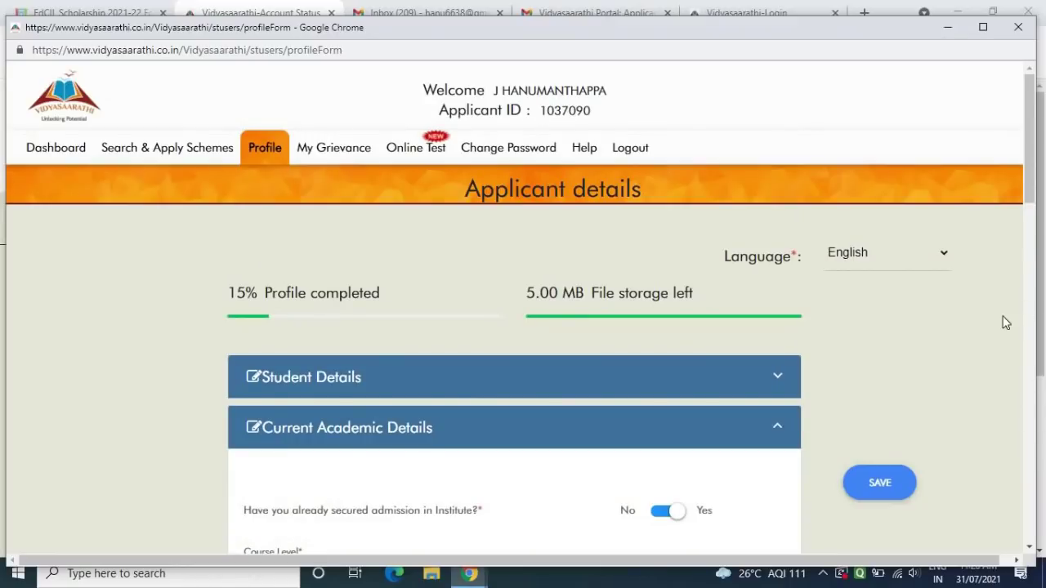
{"action": "scroll", "coordinate": [972, 327], "scroll_direction": "down", "scroll_amount": 1}
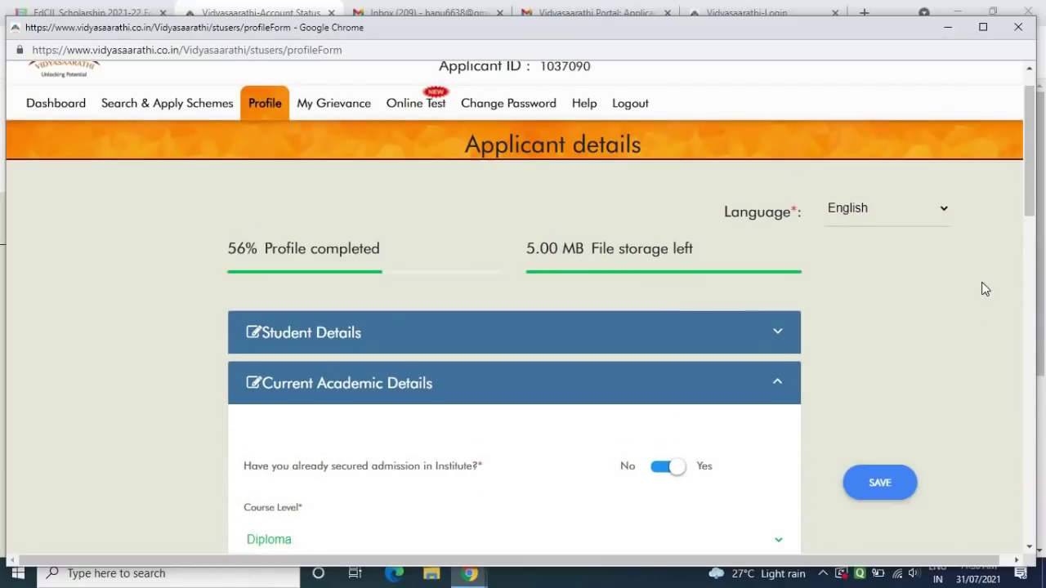
{"action": "left_click_drag", "start_coordinate": [1031, 211], "coordinate": [1030, 261]}
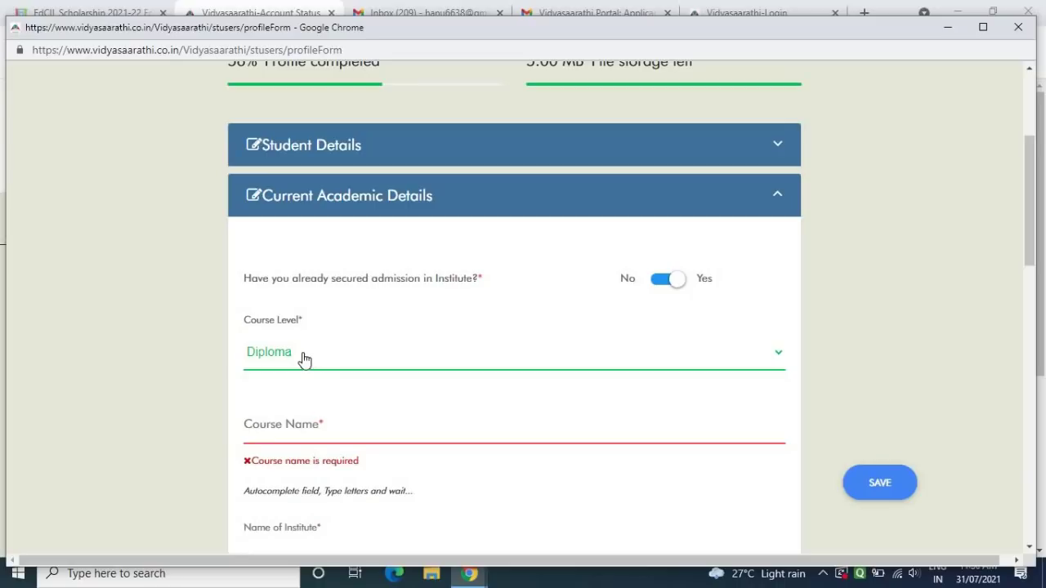
{"action": "left_click", "coordinate": [304, 360]}
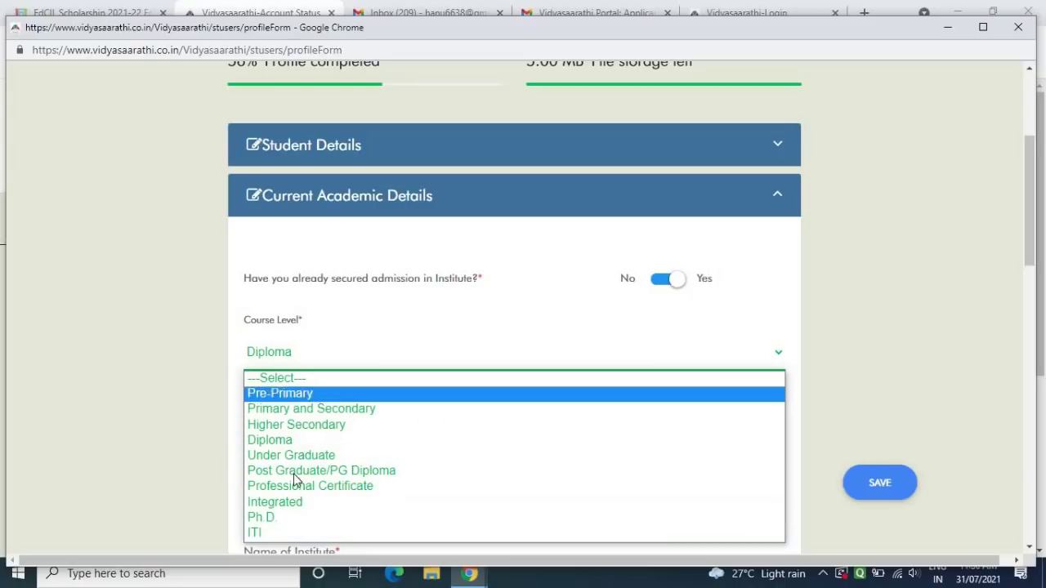
{"action": "left_click", "coordinate": [163, 446]}
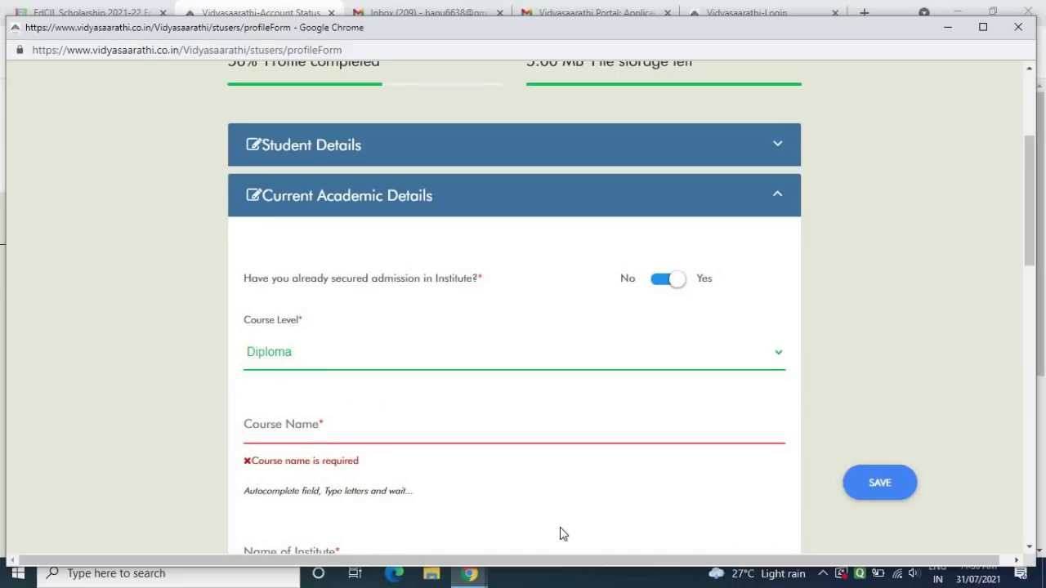
- Examine the course, institute, tuition and non-tuition fee, admission letter and other-scholarship fields of the current academic details
{"action": "left_click_drag", "start_coordinate": [1031, 266], "coordinate": [1029, 341]}
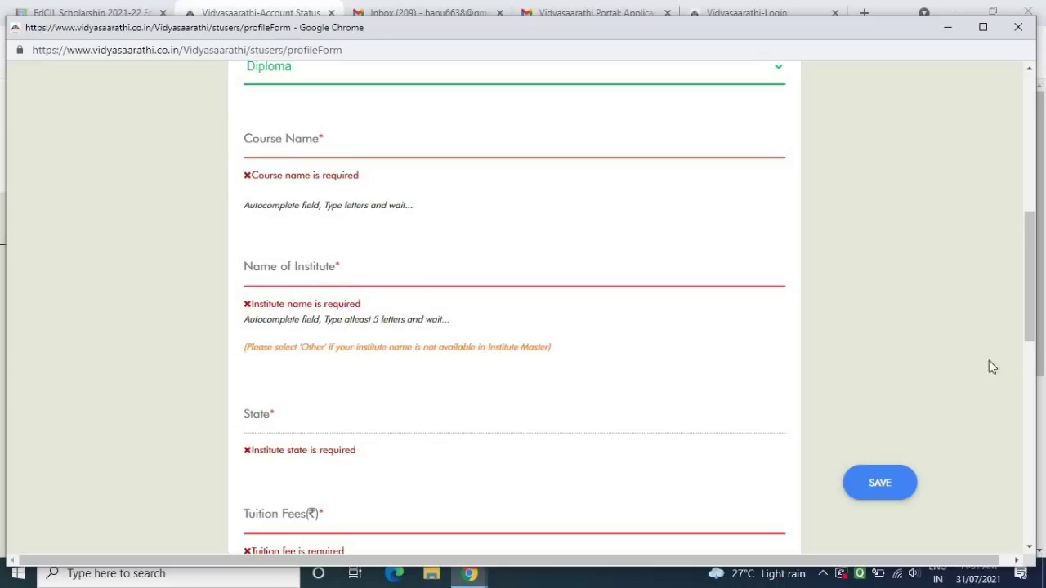
{"action": "scroll", "coordinate": [361, 235], "scroll_direction": "down", "scroll_amount": 3}
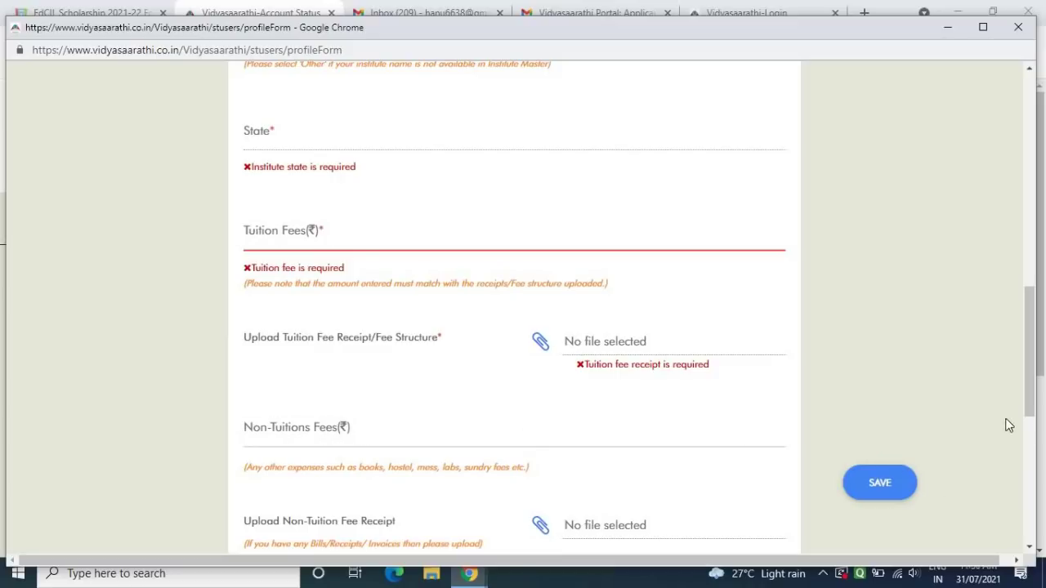
{"action": "left_click_drag", "start_coordinate": [1031, 410], "coordinate": [1032, 471]}
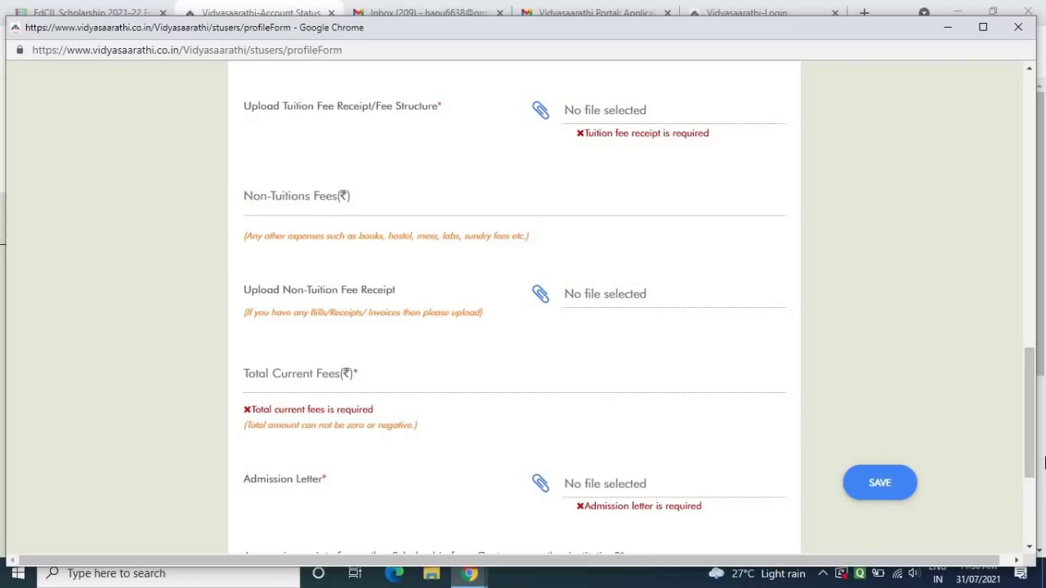
{"action": "left_click_drag", "start_coordinate": [1029, 464], "coordinate": [1032, 492]}
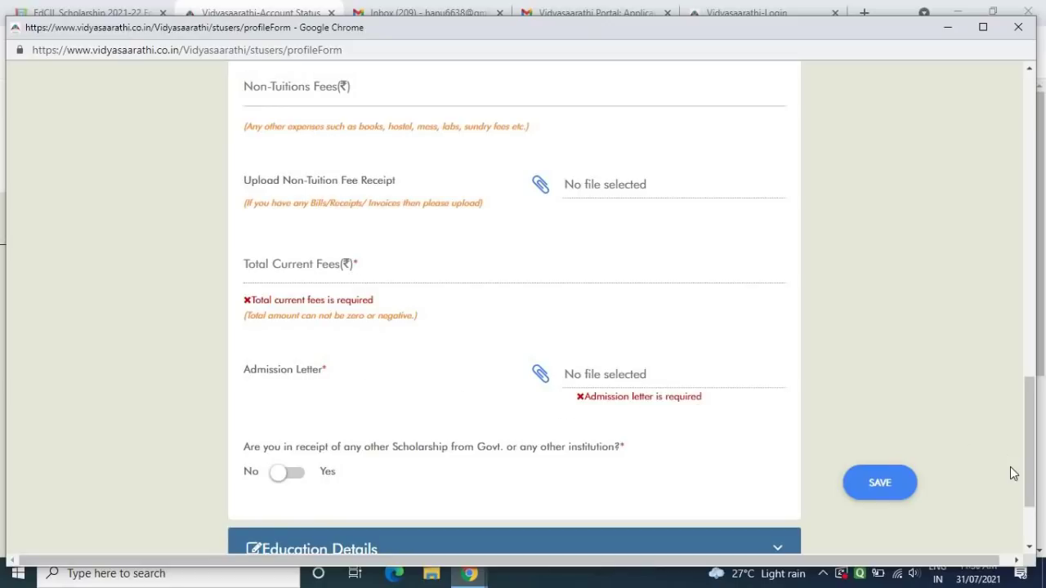
{"action": "left_click_drag", "start_coordinate": [1031, 467], "coordinate": [1033, 494]}
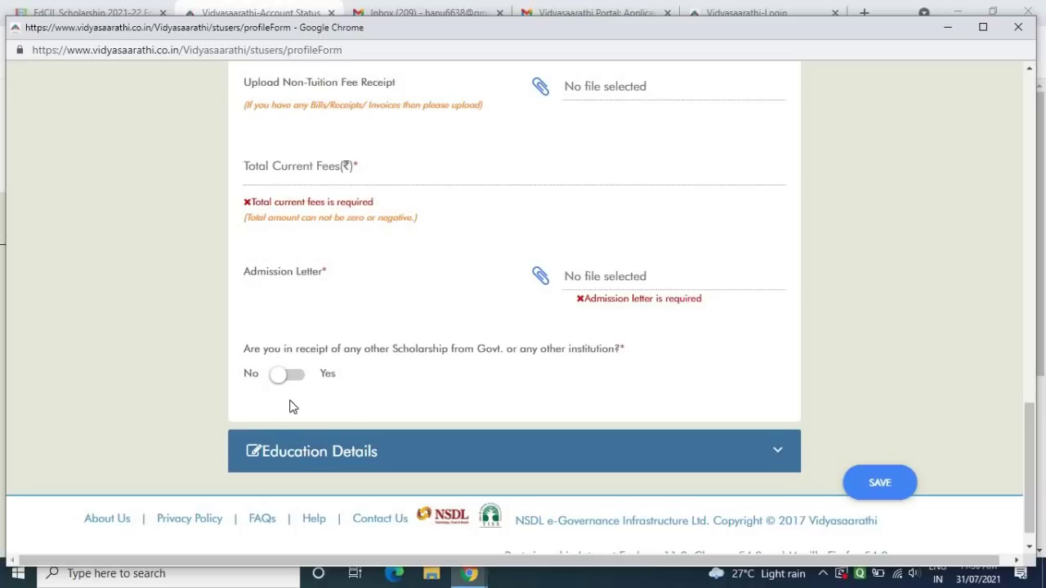
{"action": "scroll", "coordinate": [1029, 507], "scroll_direction": "down", "scroll_amount": 1}
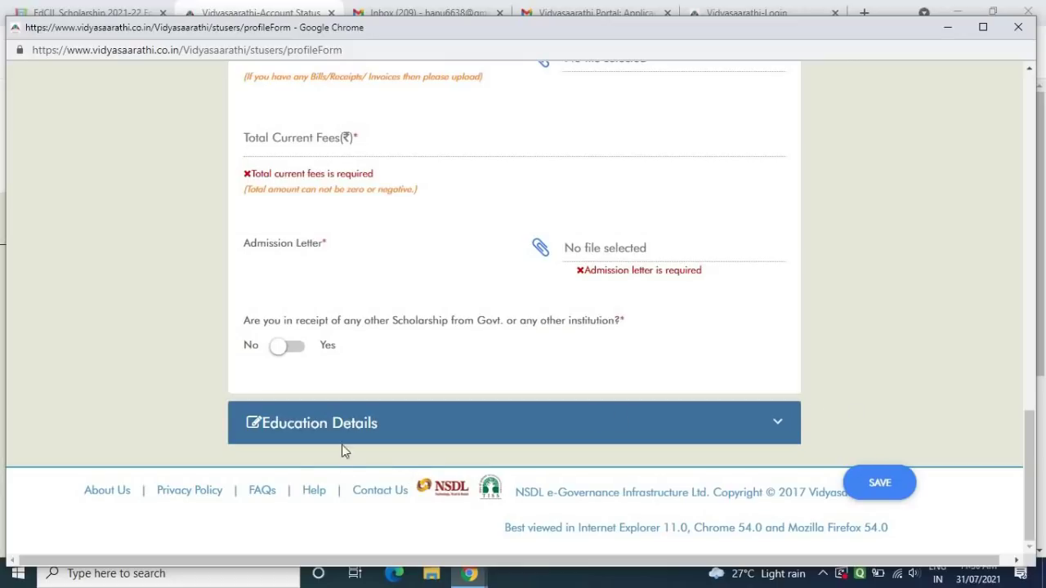
- Expand the Education Details section and examine the Class 10 institute, state, passing date, marks and marksheet fields
{"action": "left_click", "coordinate": [778, 425]}
{"action": "scroll", "coordinate": [779, 422], "scroll_direction": "up", "scroll_amount": 15}
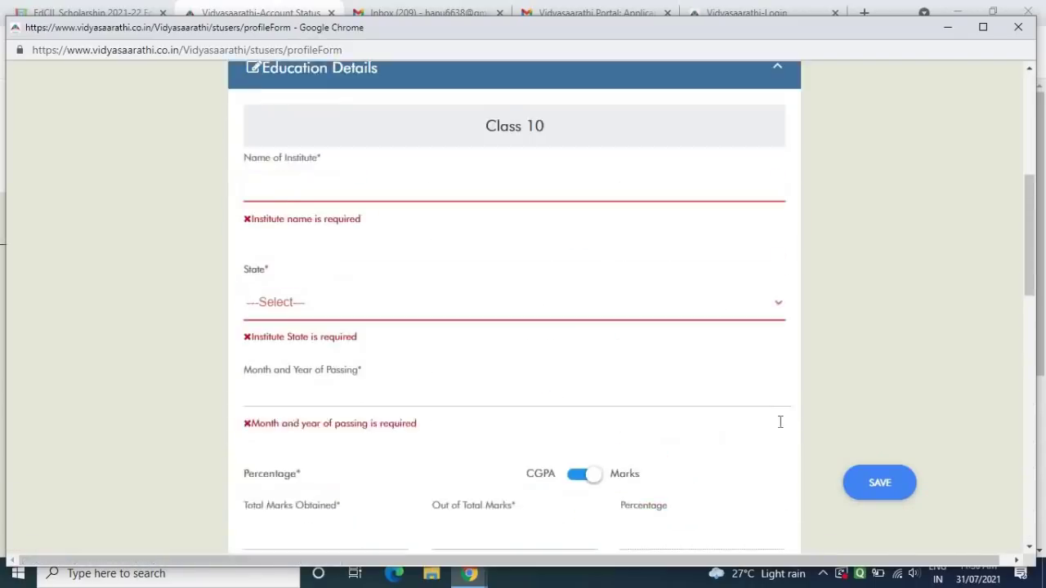
{"action": "left_click_drag", "start_coordinate": [1027, 195], "coordinate": [1024, 273]}
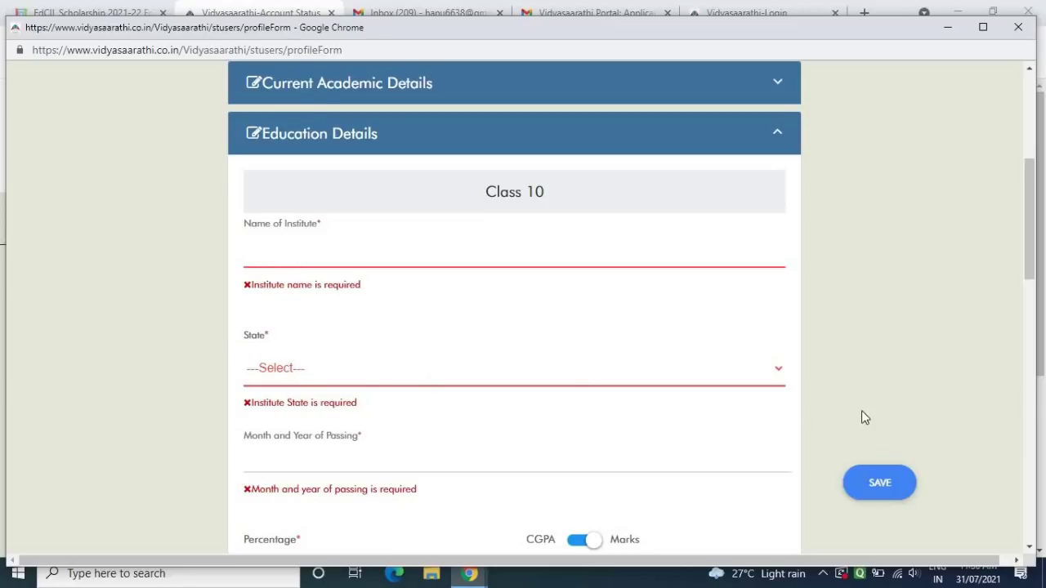
{"action": "left_click_drag", "start_coordinate": [1030, 281], "coordinate": [1030, 322]}
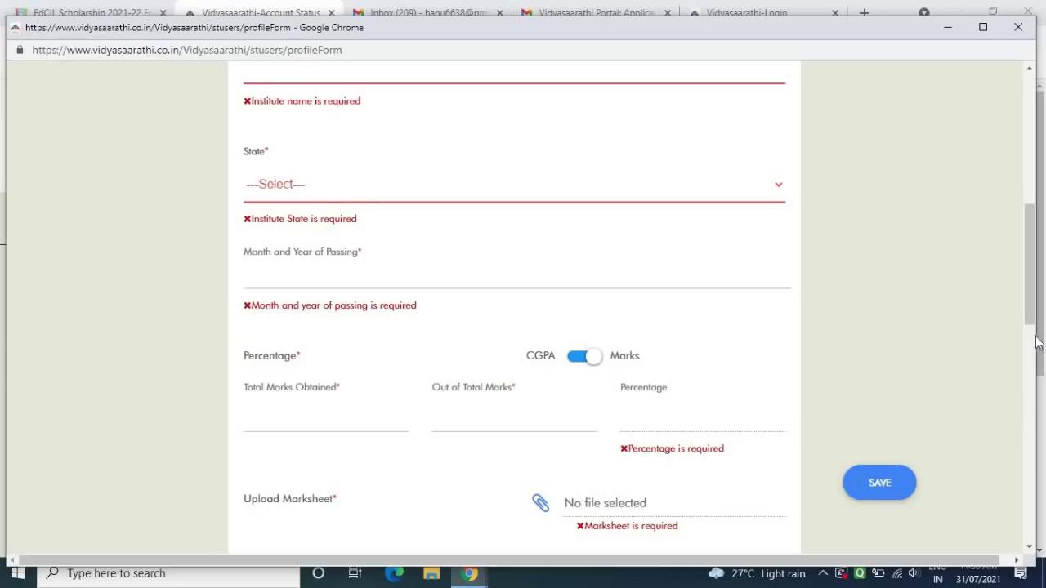
- Examine the Class 12 fields and the Current Education Details, checking the options for years completed in the current course without choosing one
{"action": "left_click_drag", "start_coordinate": [1034, 321], "coordinate": [1036, 381]}
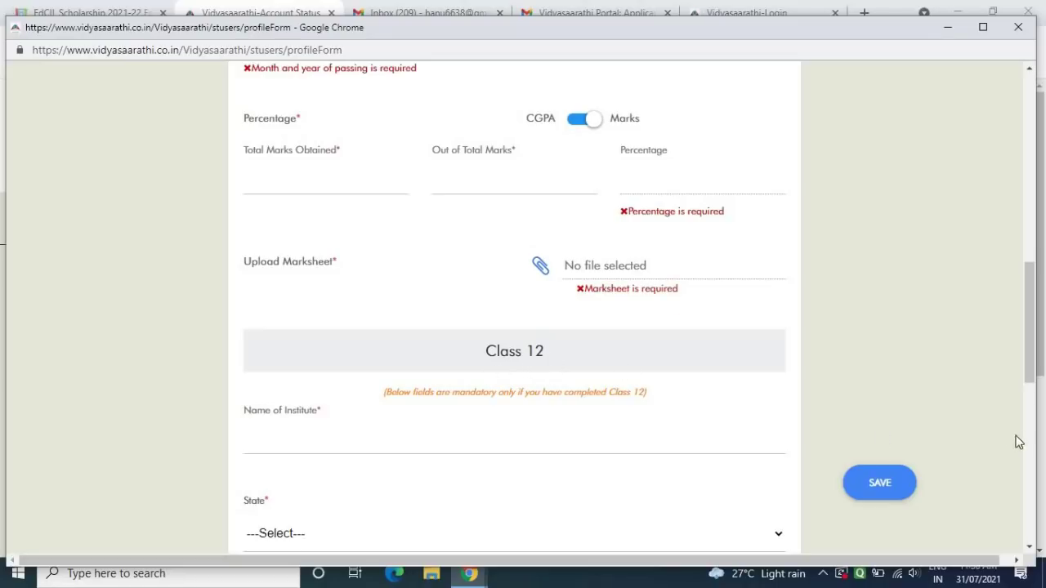
{"action": "left_click_drag", "start_coordinate": [1035, 389], "coordinate": [1034, 450]}
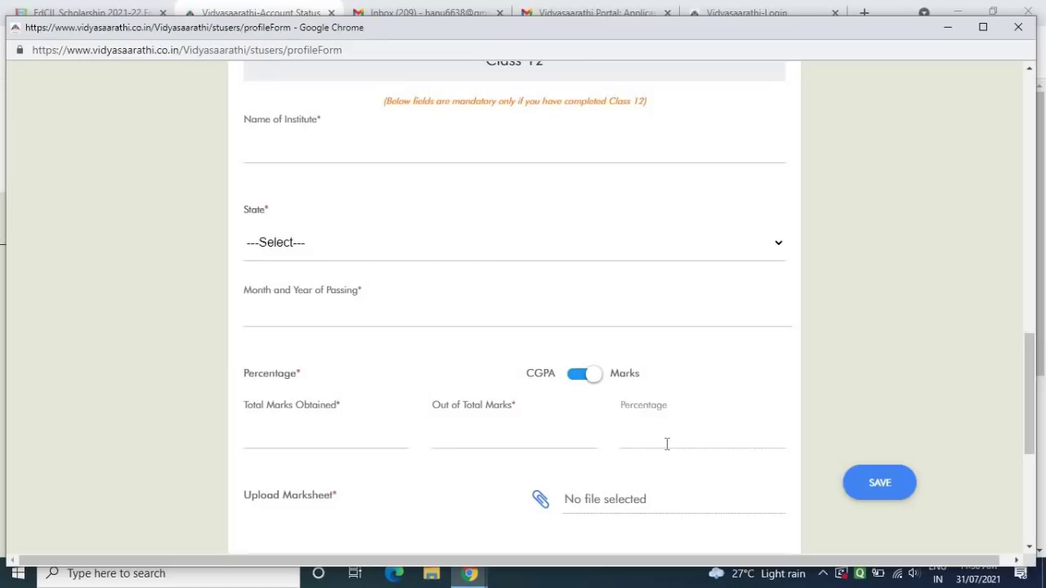
{"action": "left_click_drag", "start_coordinate": [1031, 441], "coordinate": [1032, 530]}
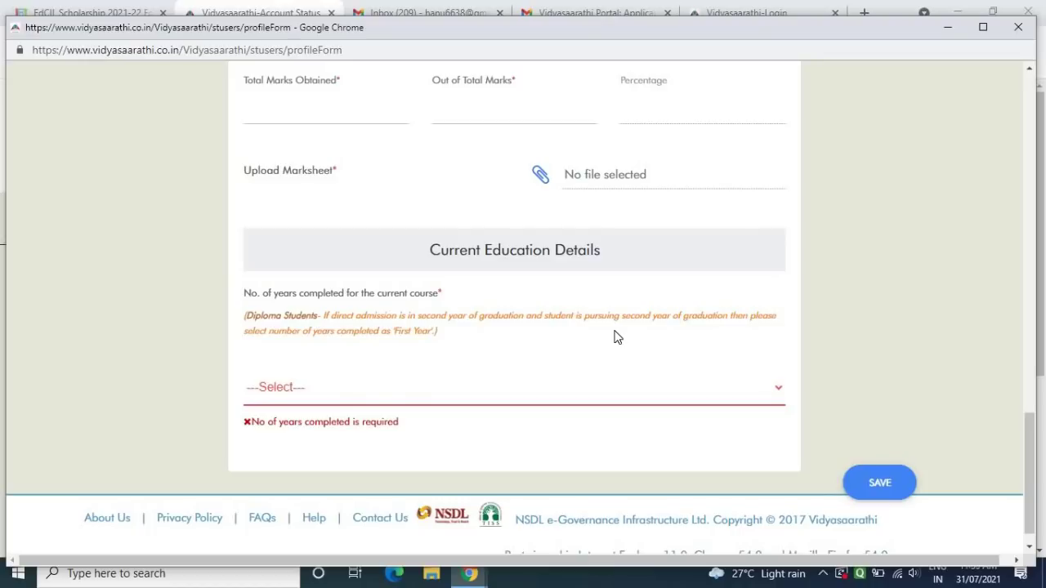
{"action": "left_click", "coordinate": [288, 394]}
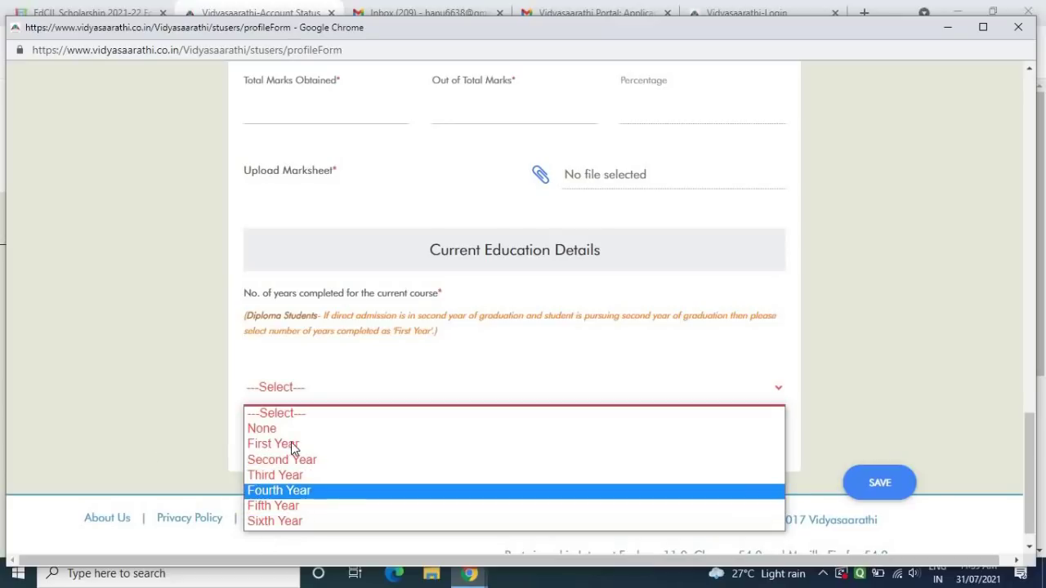
{"action": "left_click", "coordinate": [184, 444]}
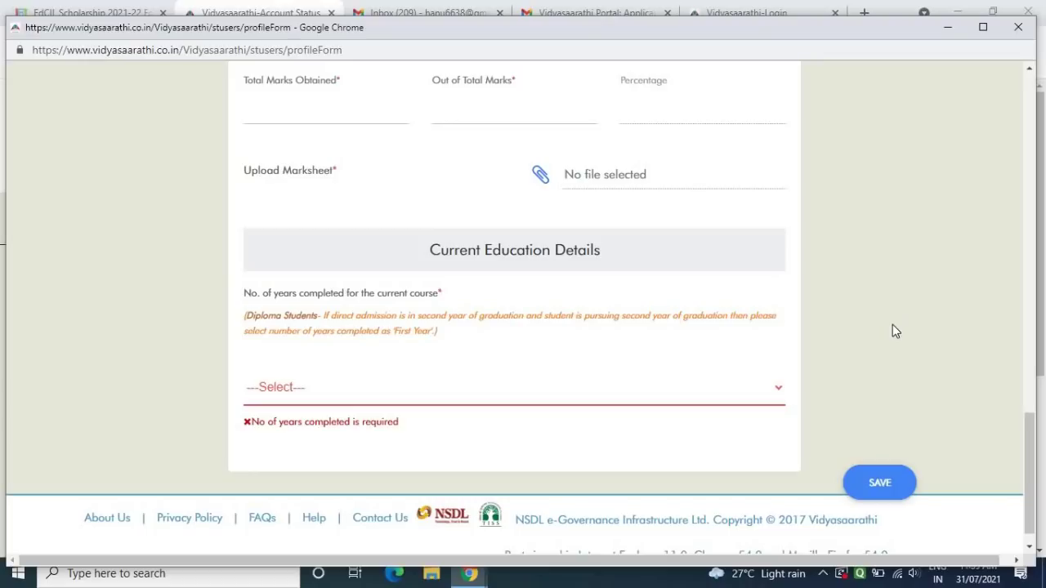
- Leave the profile form for the student dashboard and open the My Grievance page
{"action": "left_click_drag", "start_coordinate": [1030, 466], "coordinate": [1028, 143]}
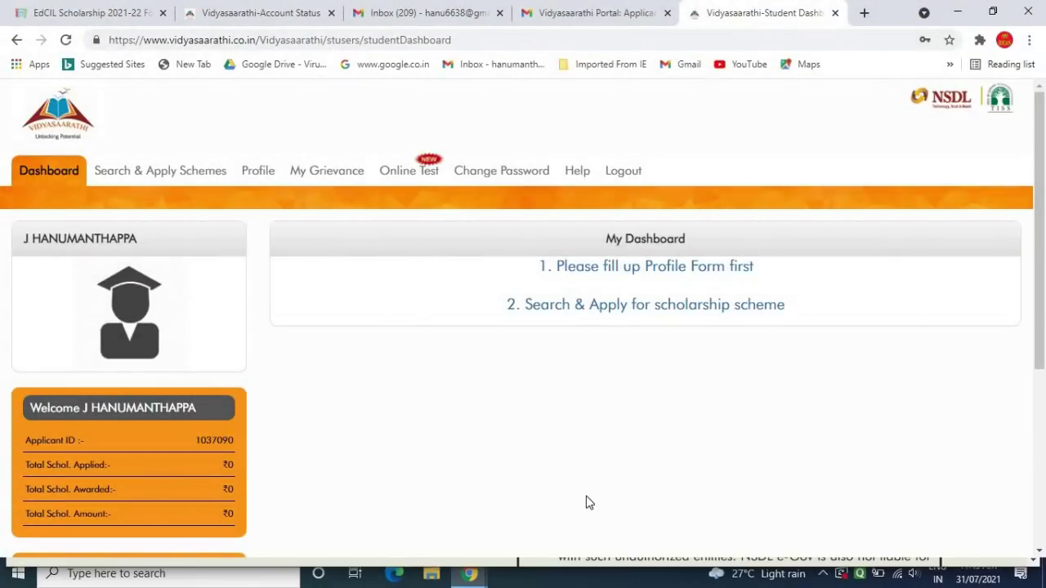
{"action": "left_click", "coordinate": [333, 179]}
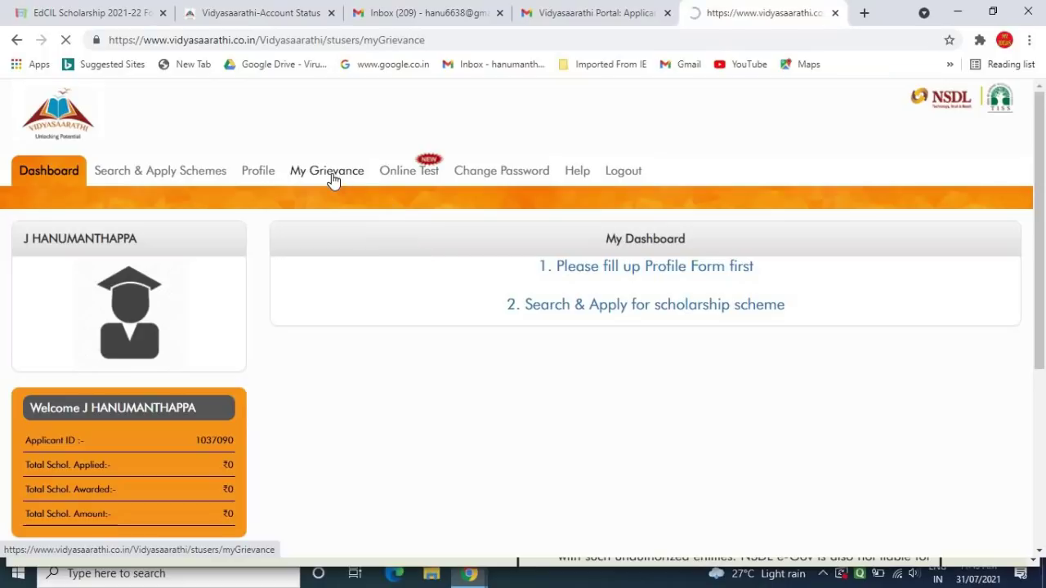